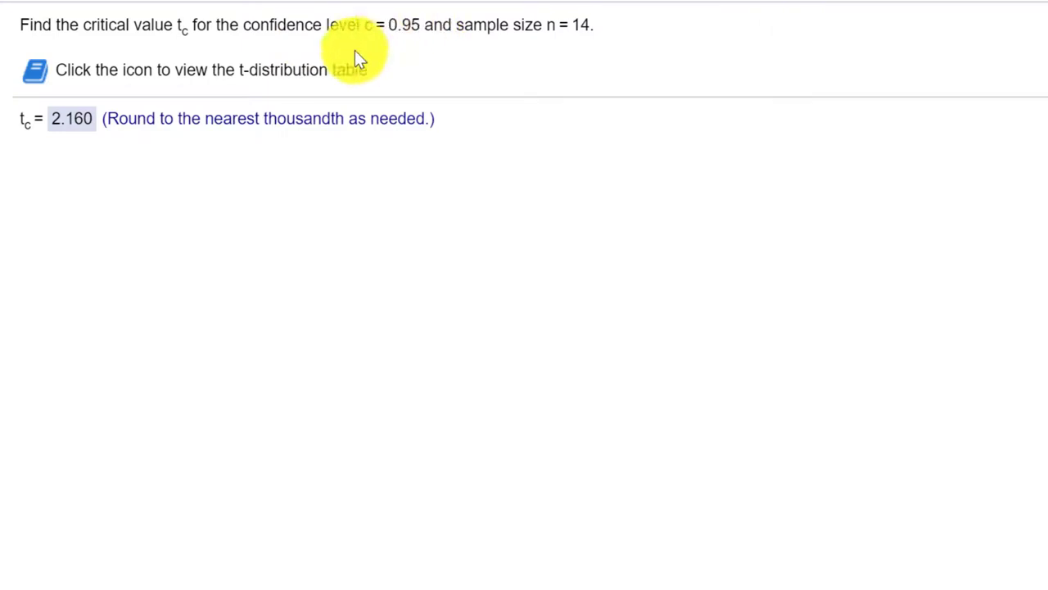
Step: After checking the t-distribution table, enter =1-B1 in B3 to get 0.05
left_click(39, 75)
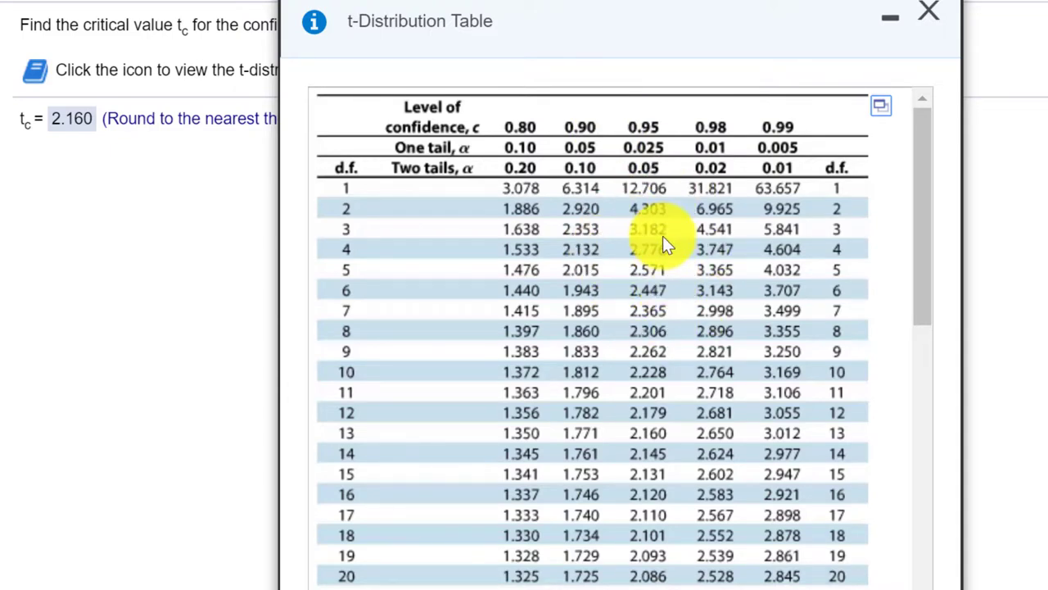
left_click(927, 12)
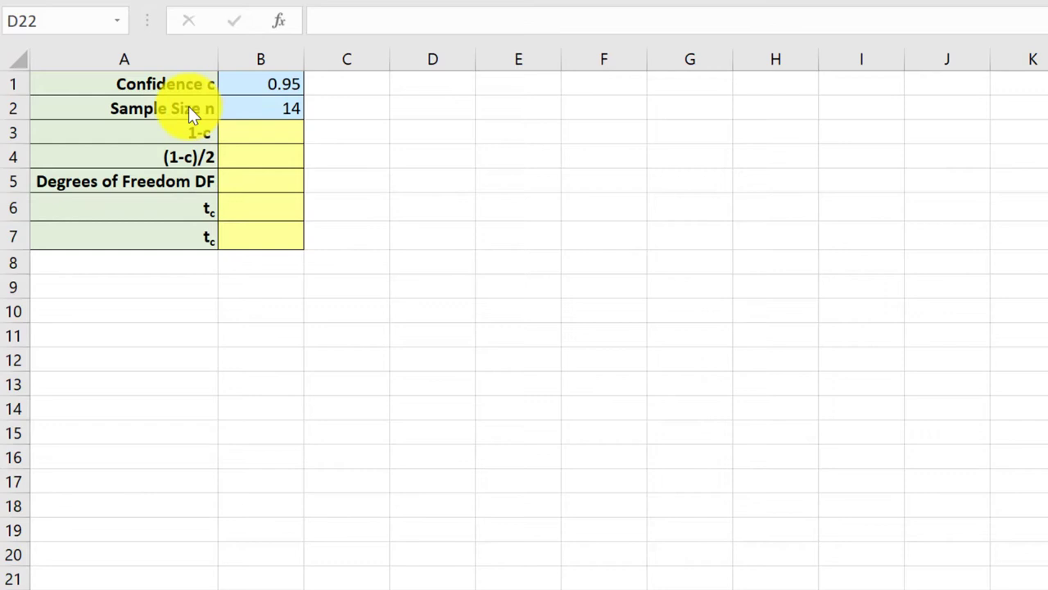
left_click(271, 130)
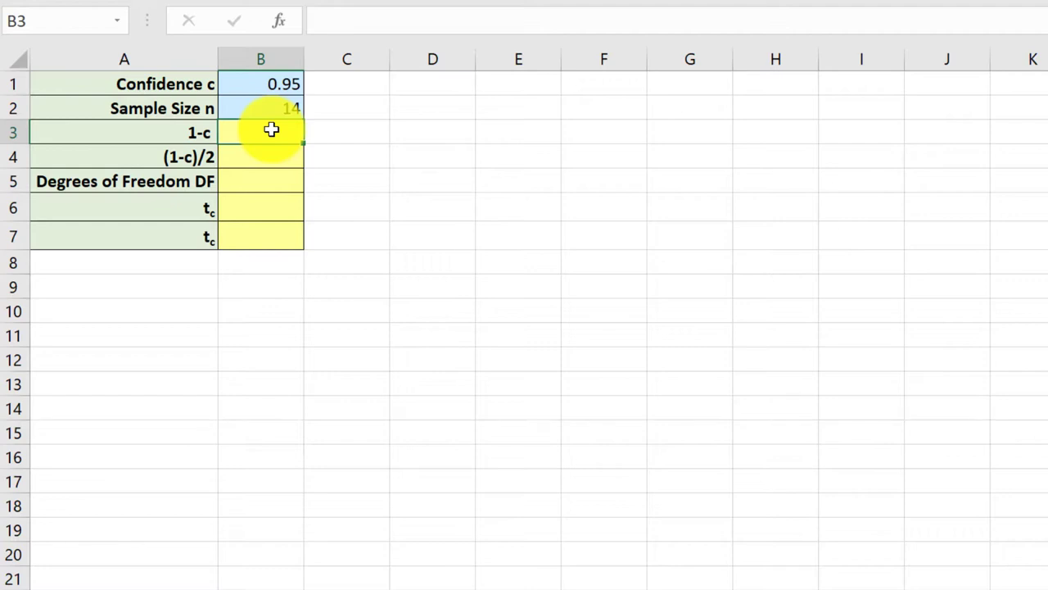
type("=1")
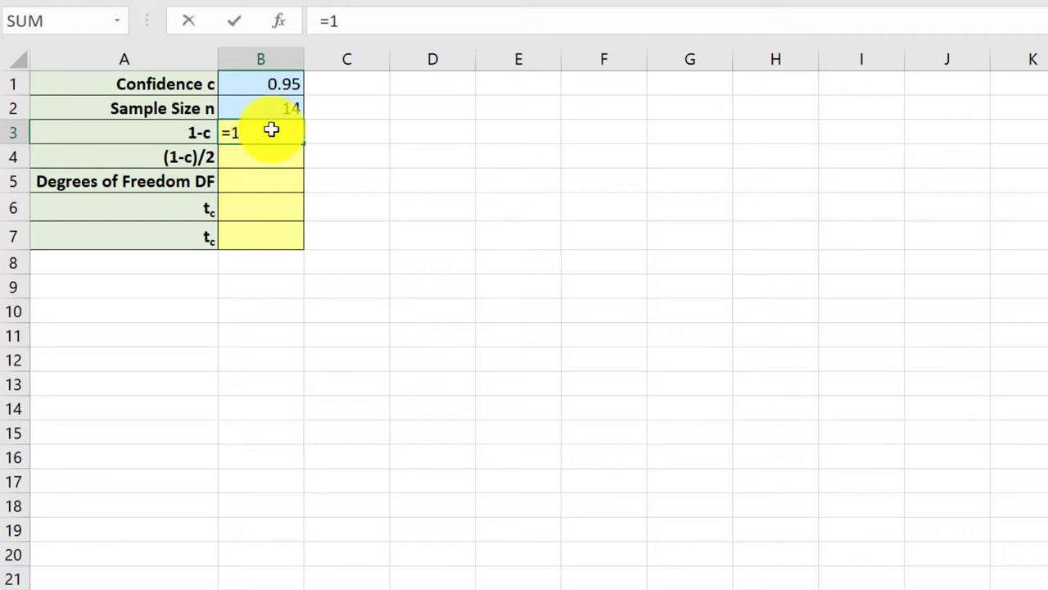
type("-")
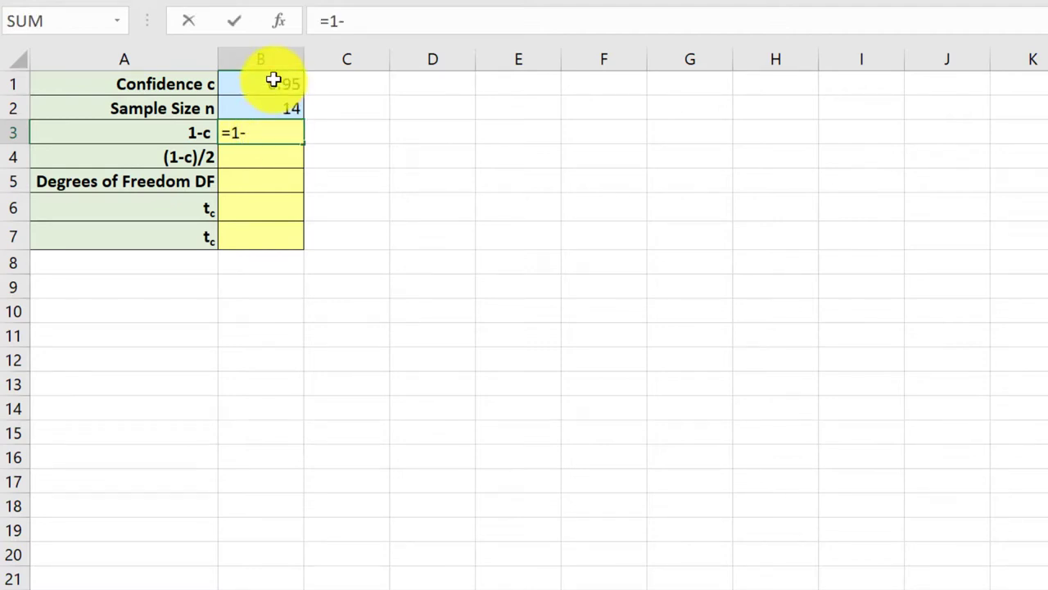
left_click(273, 79)
key("Return")
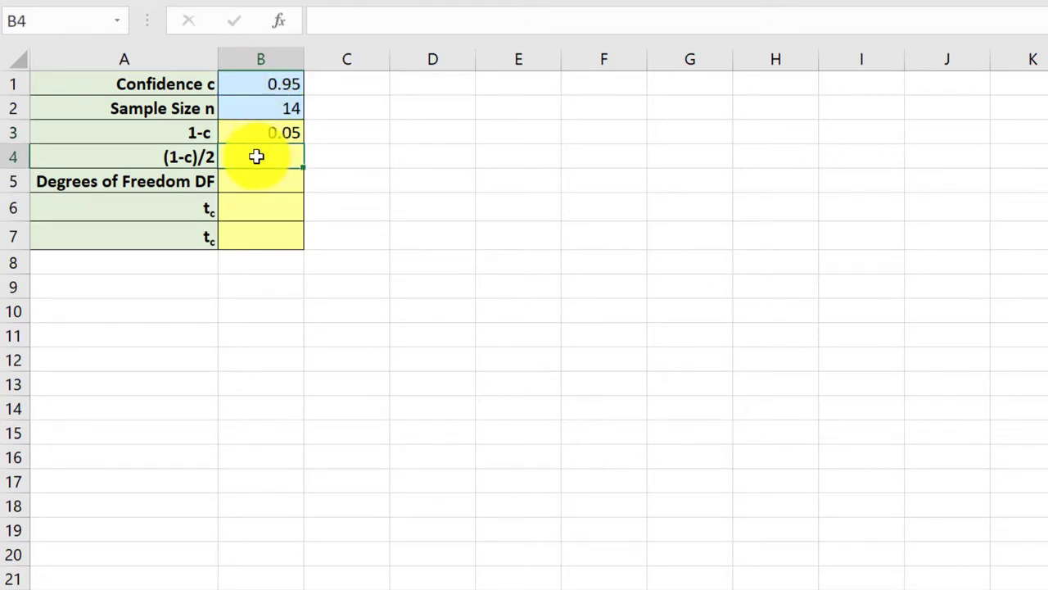
Step: Enter =B3/2 in B4 (0.025) and =B2-1 in B5 (13 degrees of freedom)
type("=")
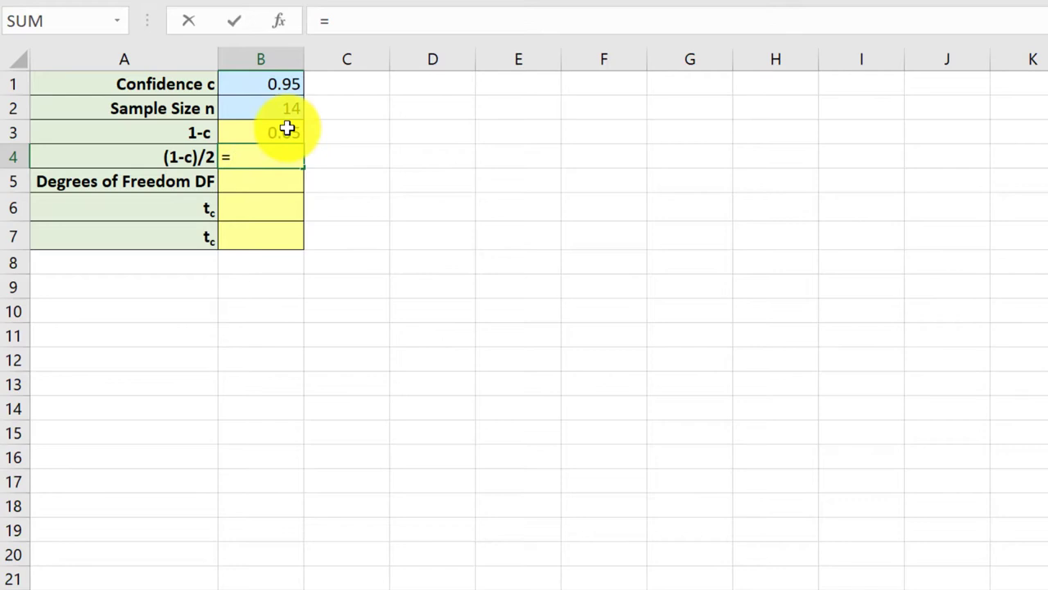
left_click(286, 128)
type("/2")
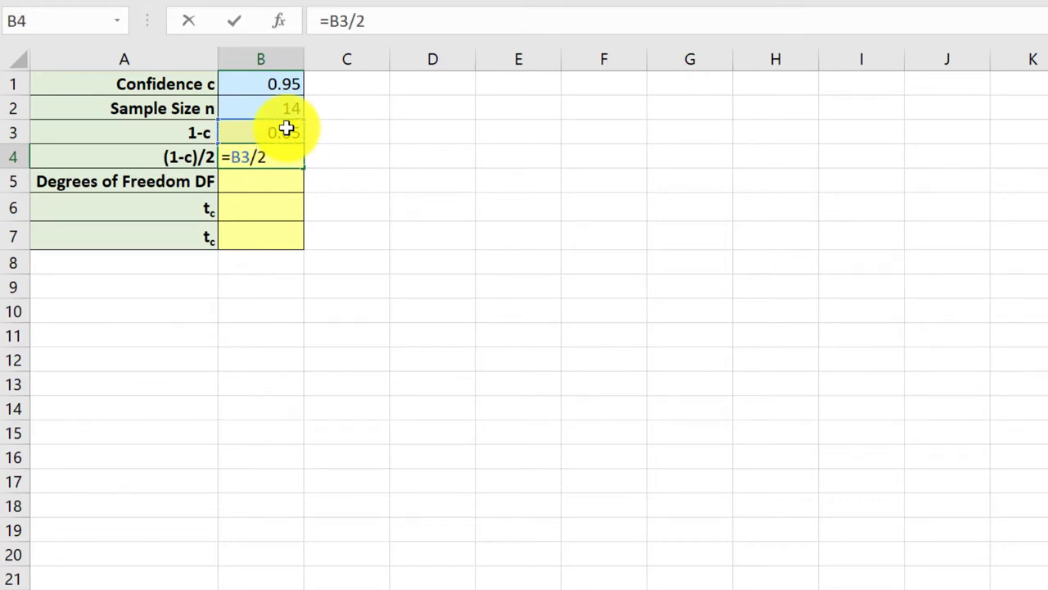
key("Return")
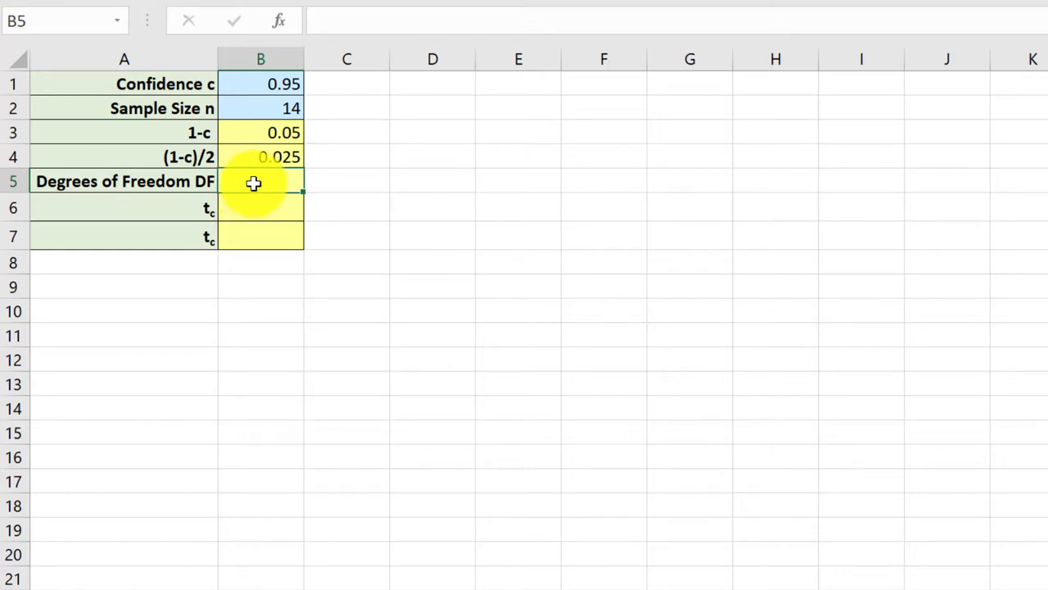
type("=")
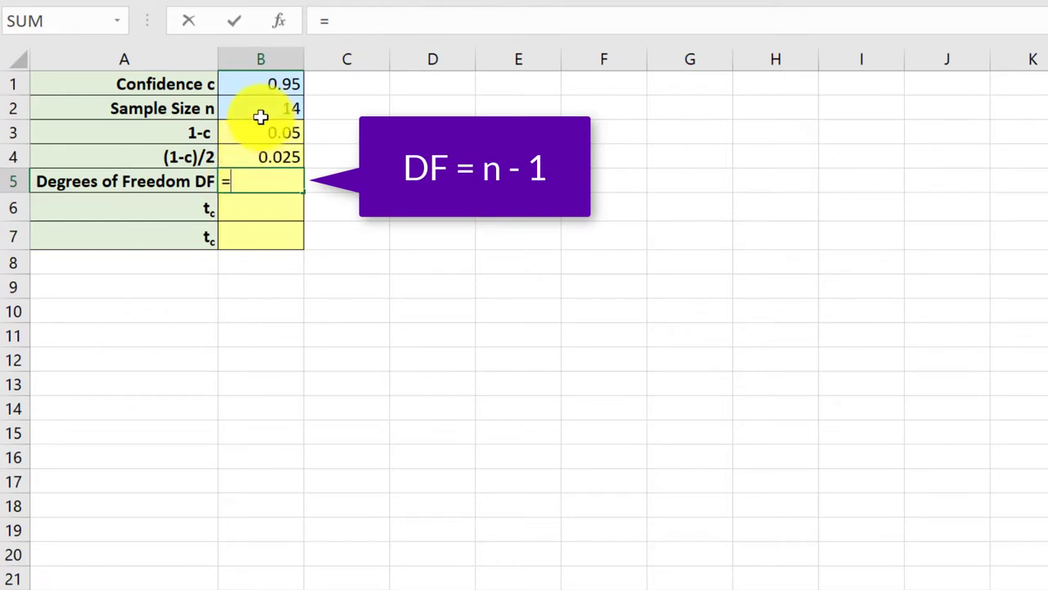
left_click(261, 117)
type("-")
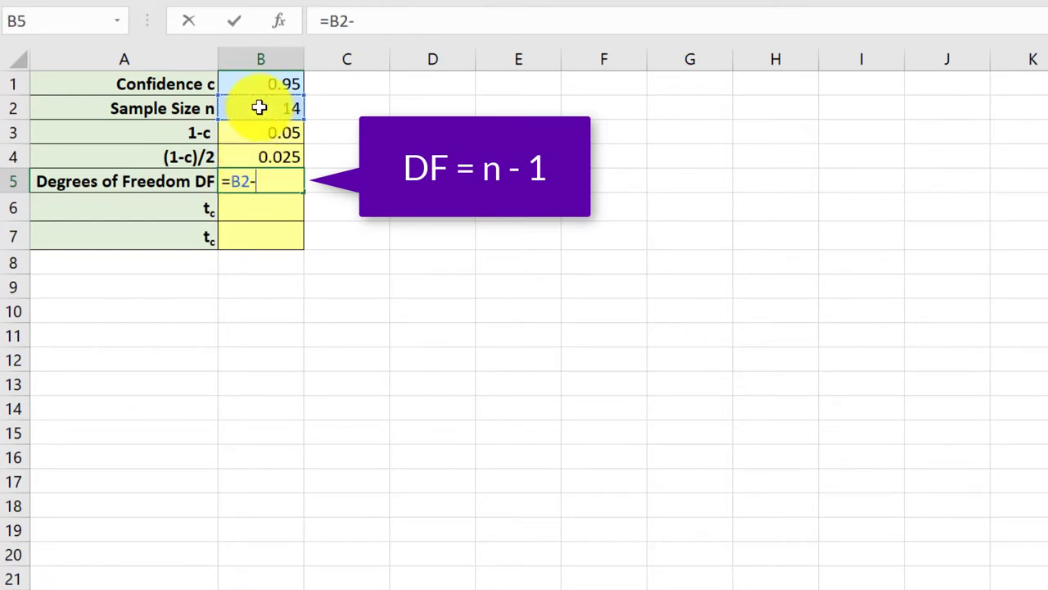
type("1")
key("Return")
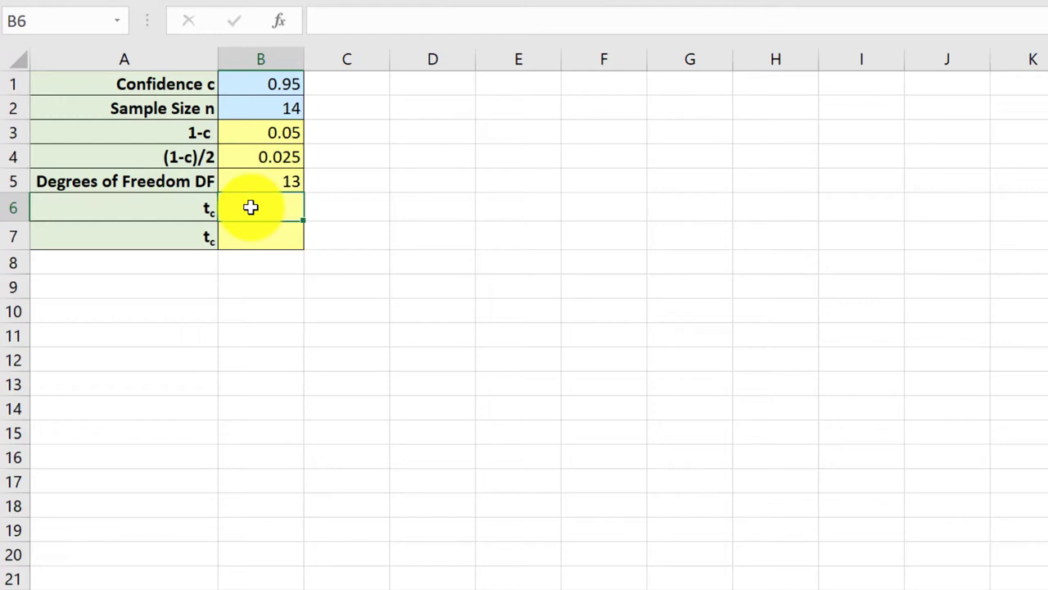
Step: Enter =T.INV(B4,B5) in B6, returning -2.160
type("=")
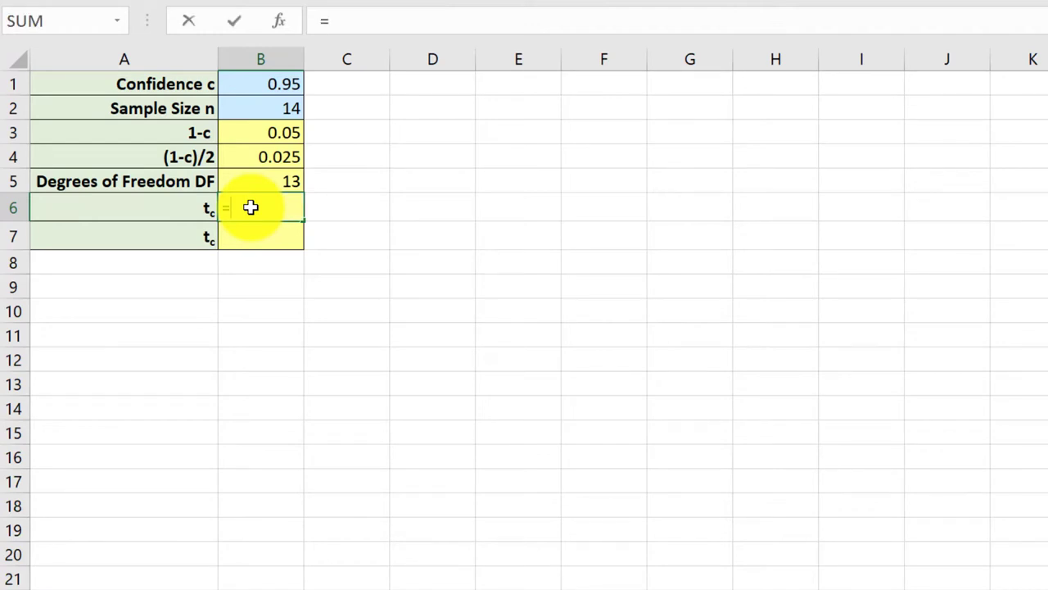
type("t")
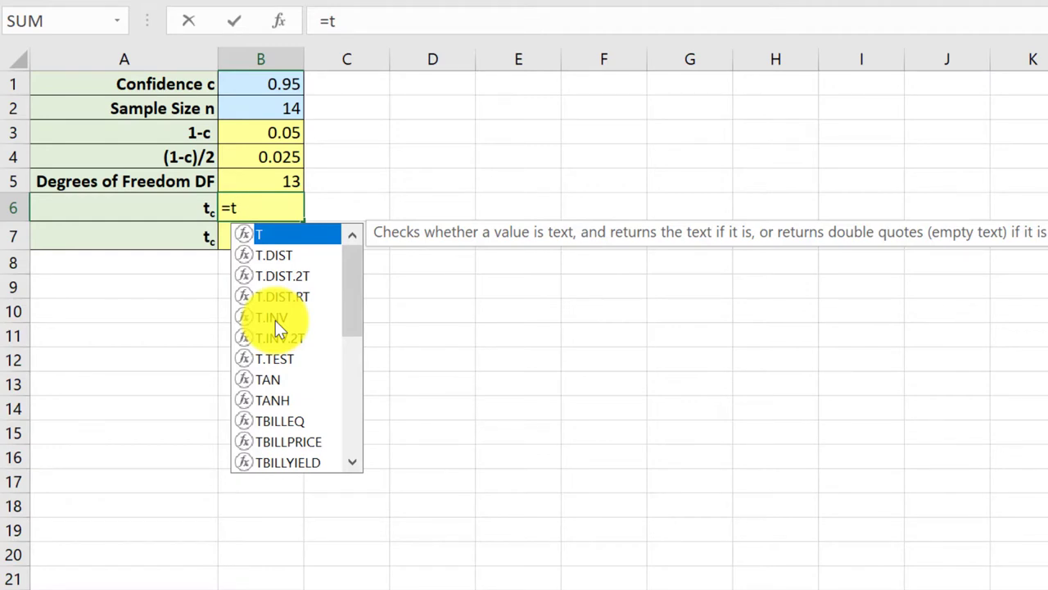
left_click(275, 320)
double_click(275, 320)
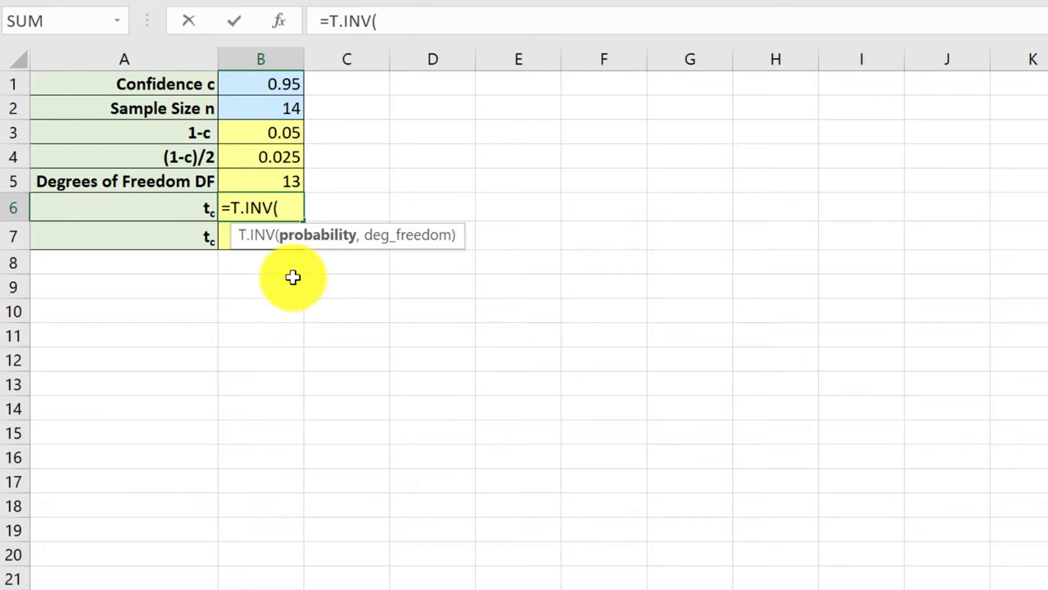
left_click(275, 158)
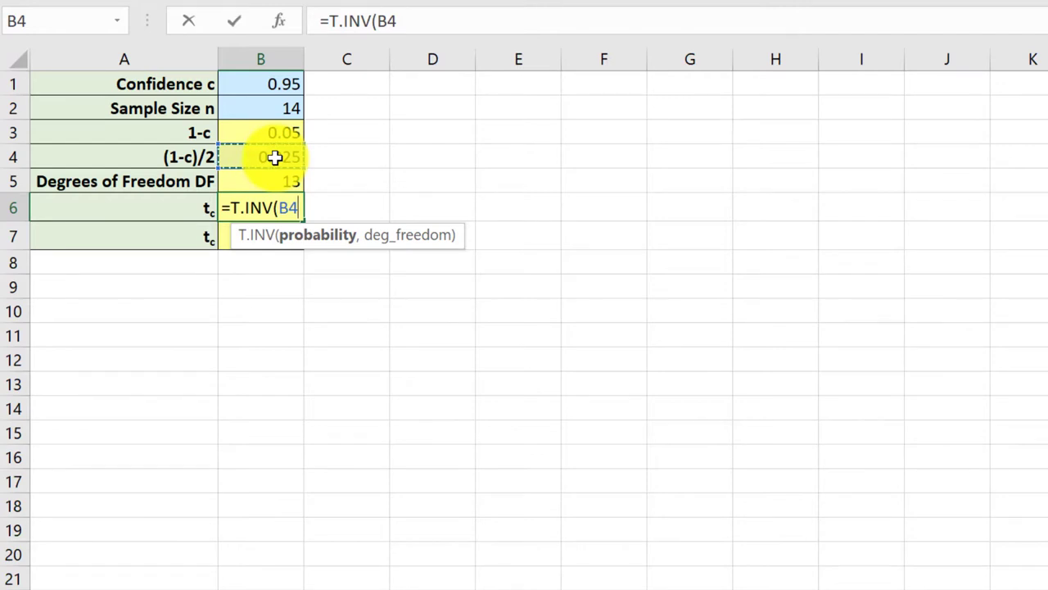
type(",")
left_click(270, 181)
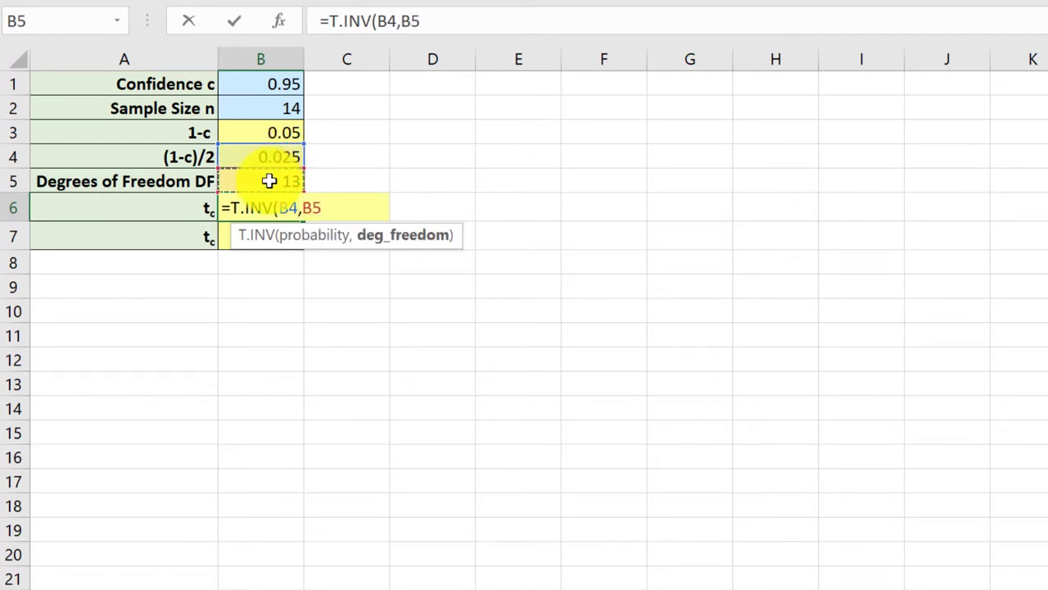
key("Return")
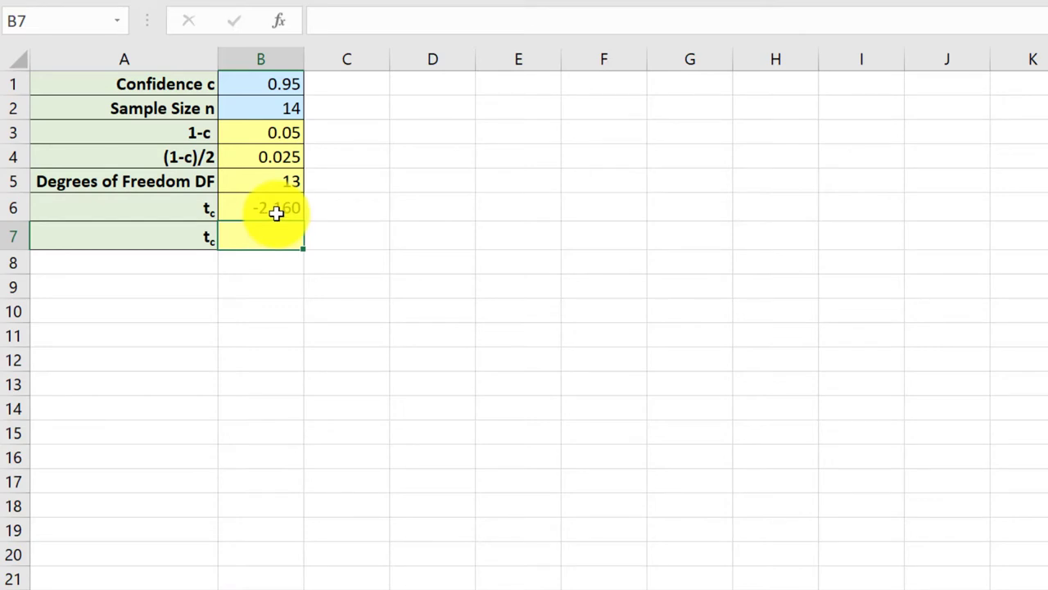
Step: Change B6 to =ABS(T.INV(B4,B5)) so it shows a positive 2.160
left_click(276, 212)
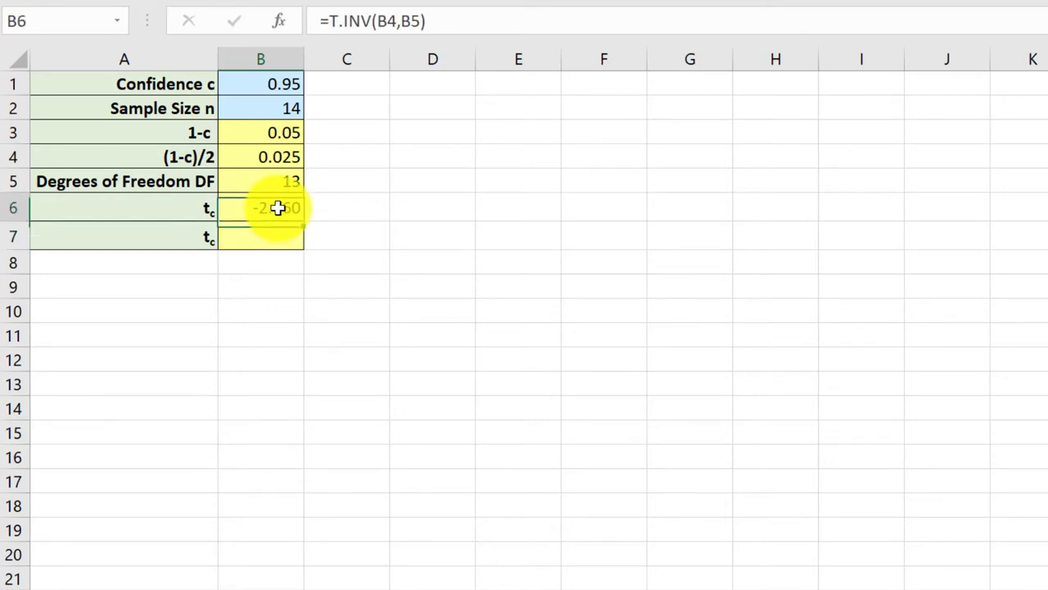
left_click(329, 22)
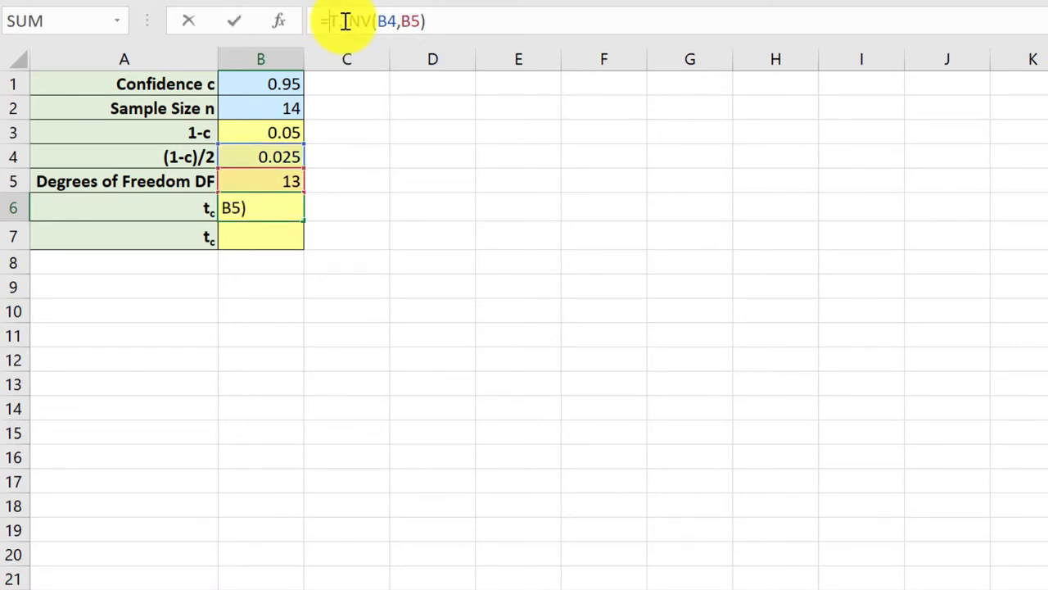
type("abs")
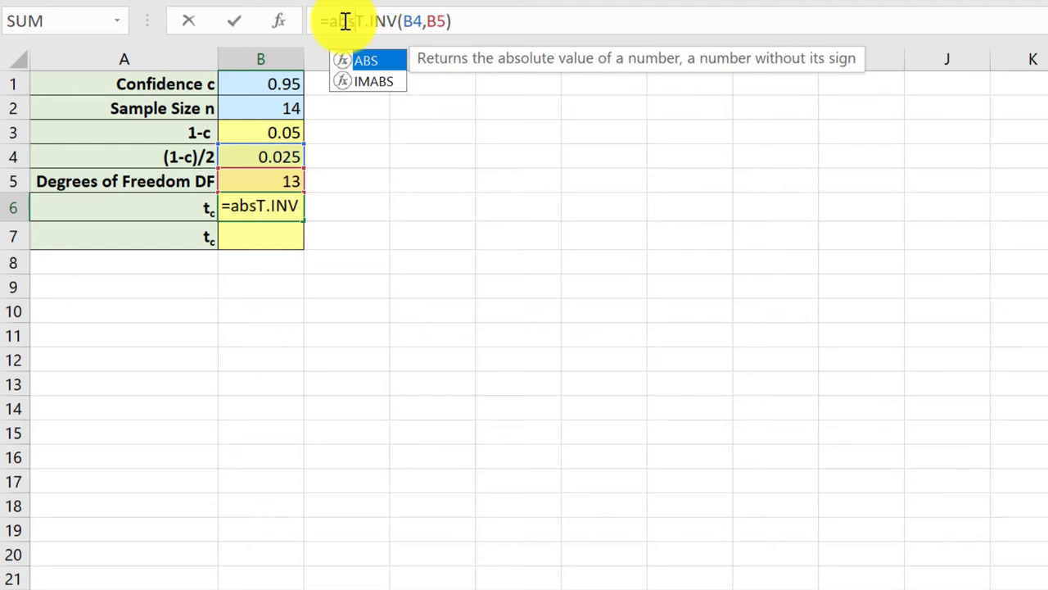
double_click(375, 64)
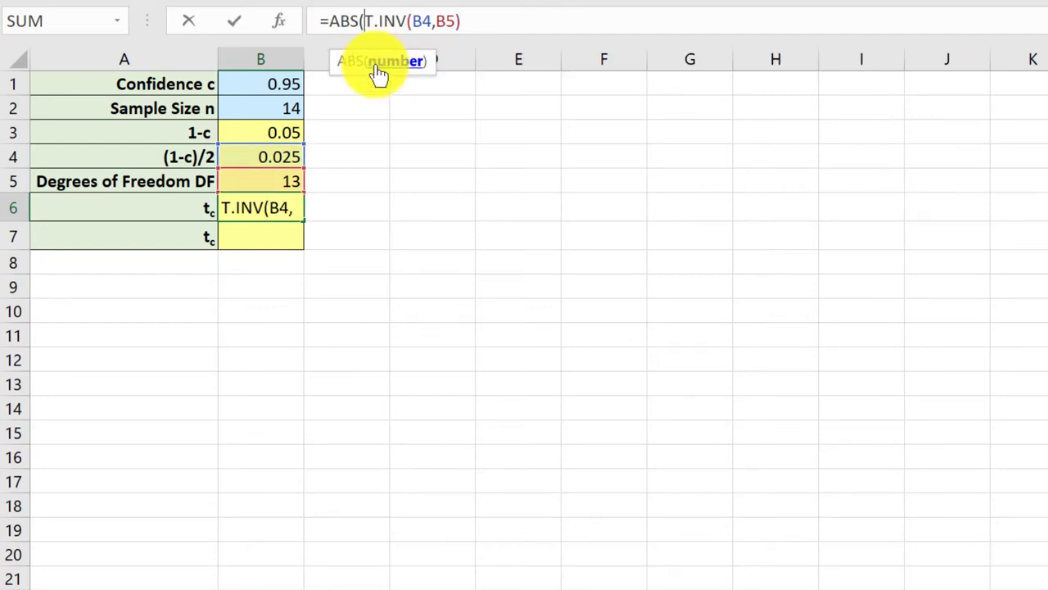
left_click(475, 23)
type(")")
key("Return")
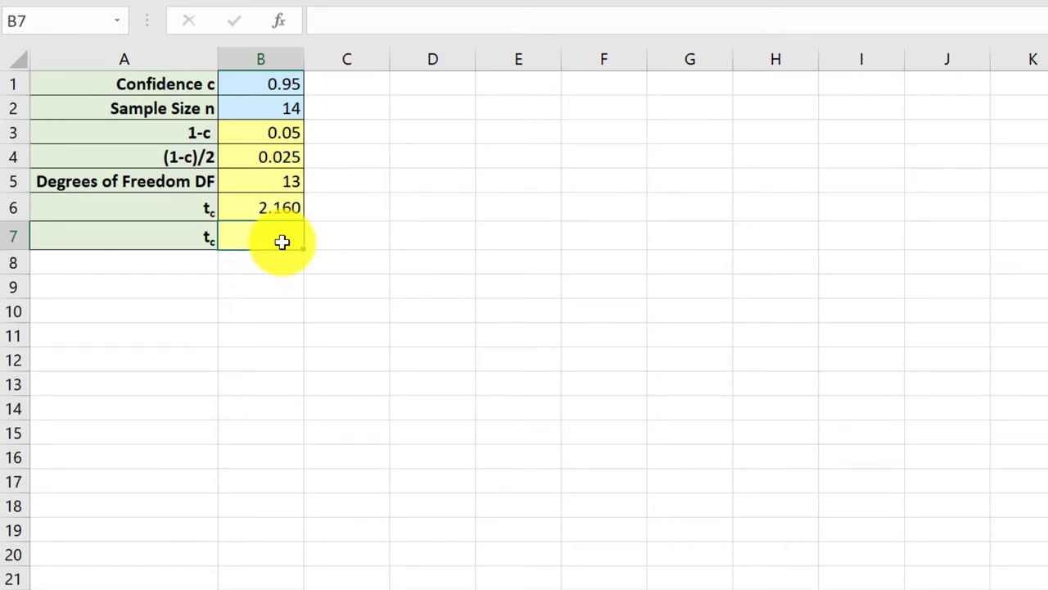
Step: Enter =T.INV.2T(B3,B5) in B7, returning 2.160
type("=t")
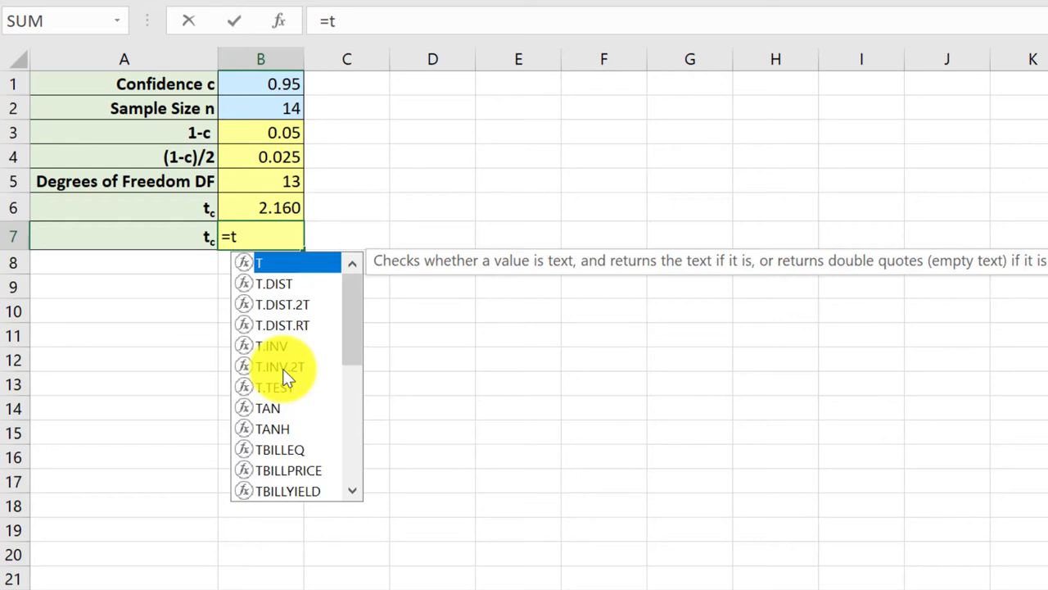
double_click(282, 369)
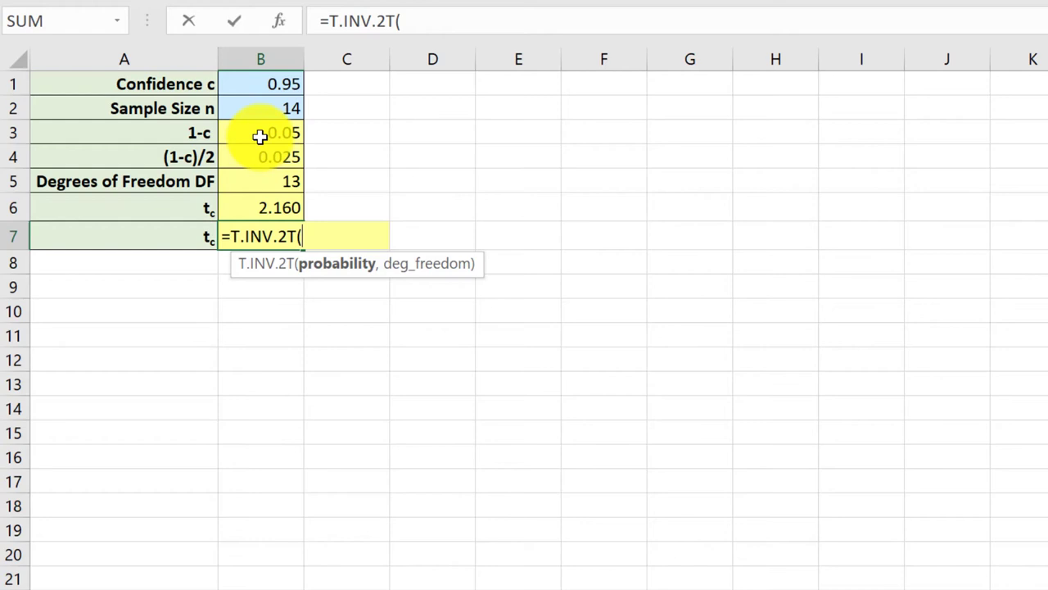
left_click(260, 134)
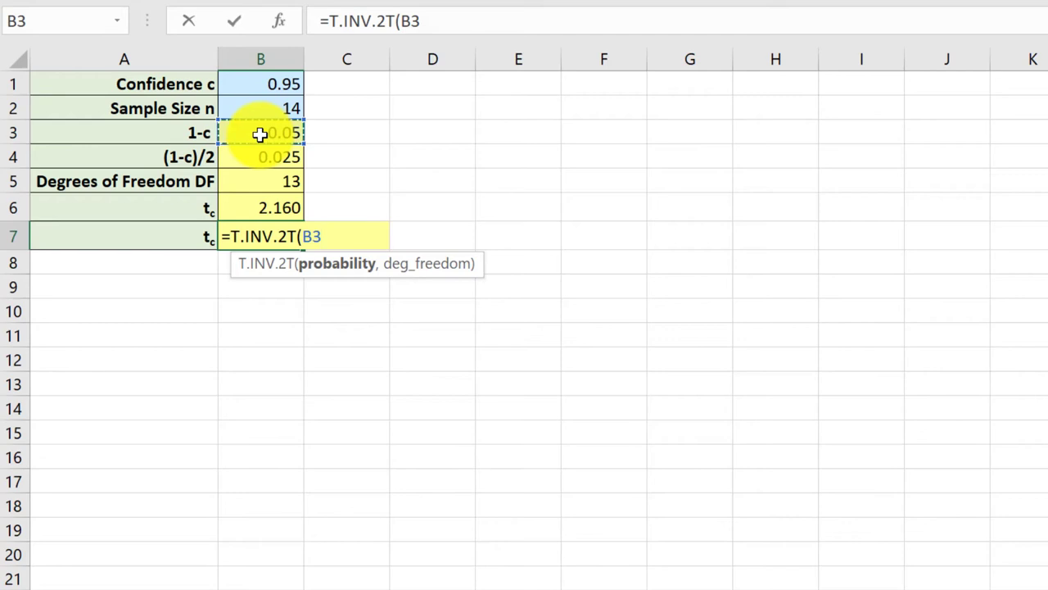
type(",")
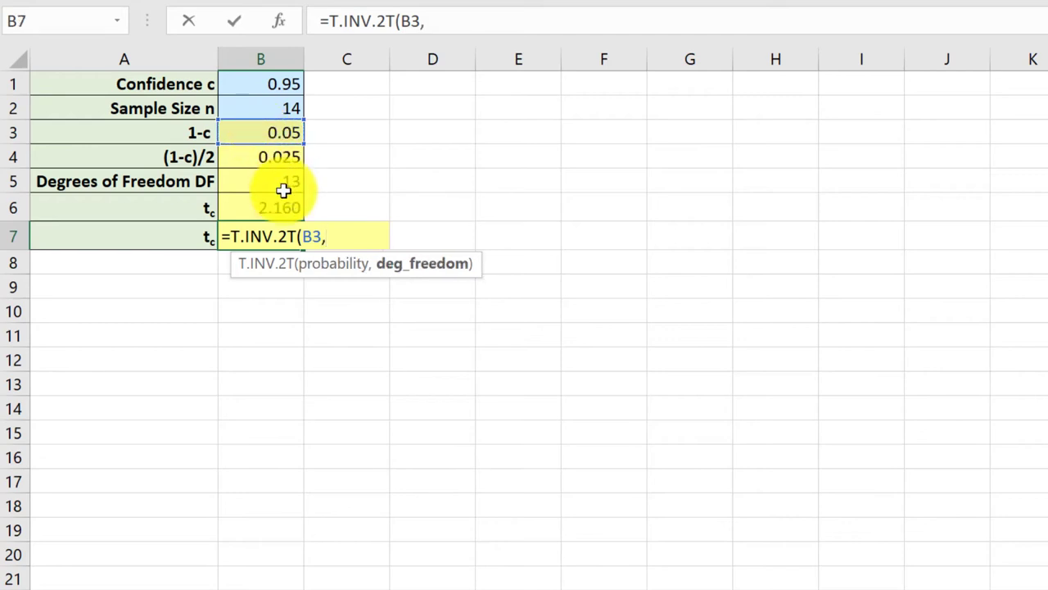
left_click(281, 179)
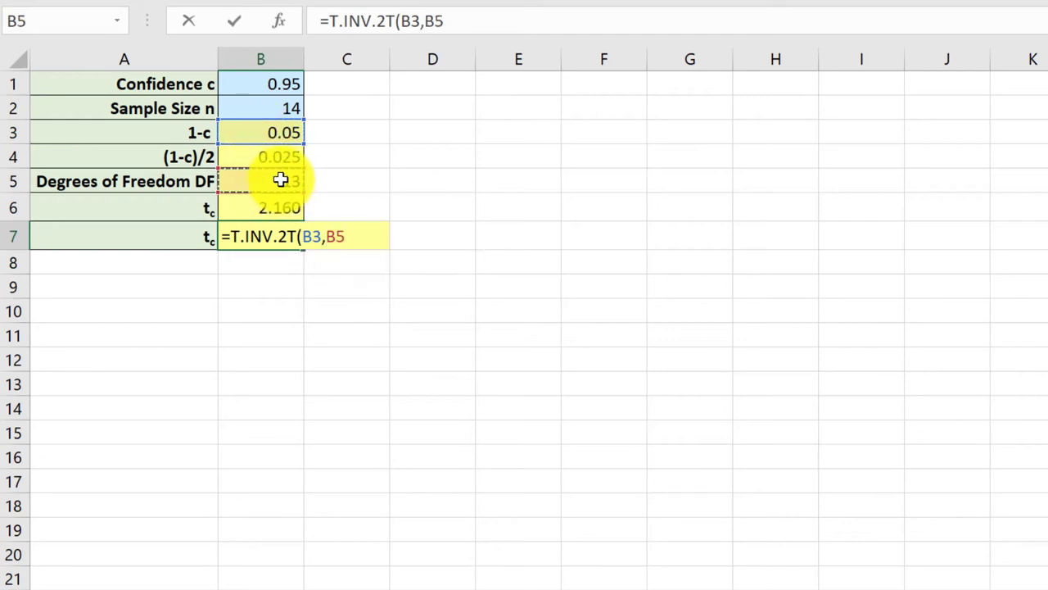
key("Return")
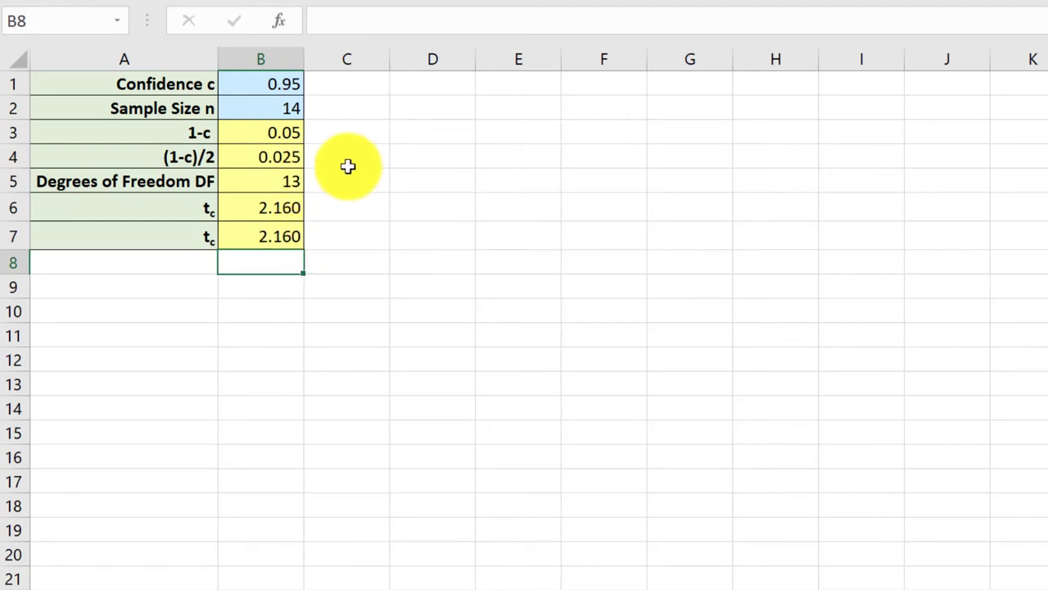
Step: Enter =FORMULATEXT(B3) in C3 and fill it down to C7
left_click(349, 135)
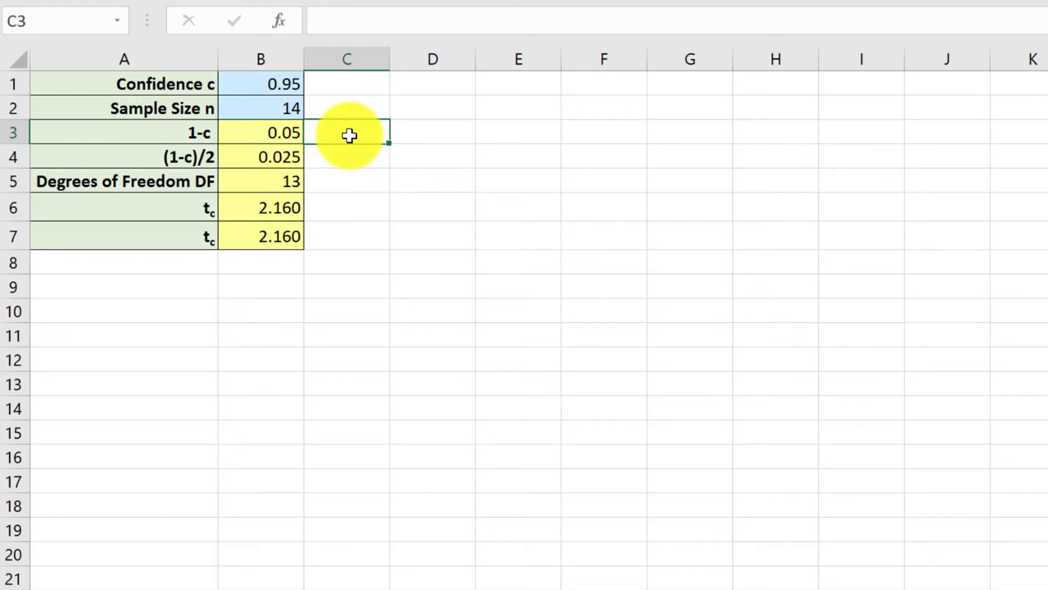
type("=form")
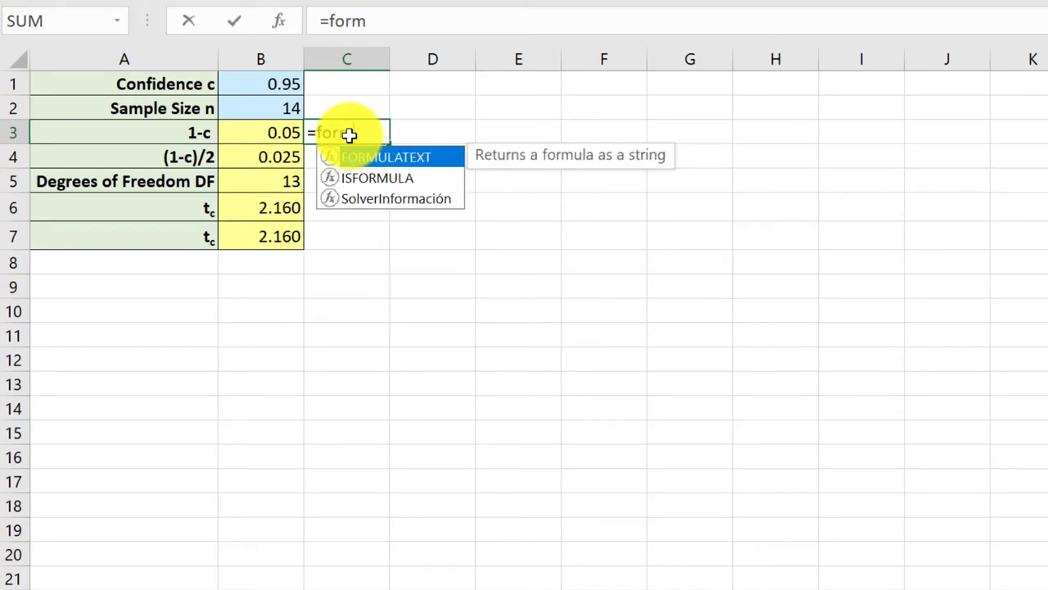
double_click(364, 156)
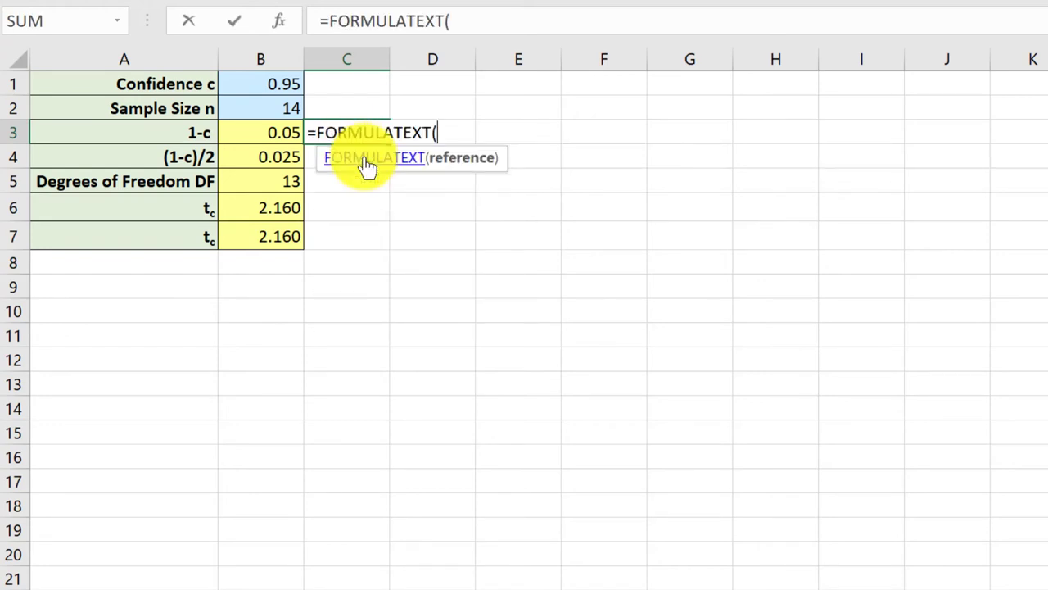
left_click(280, 133)
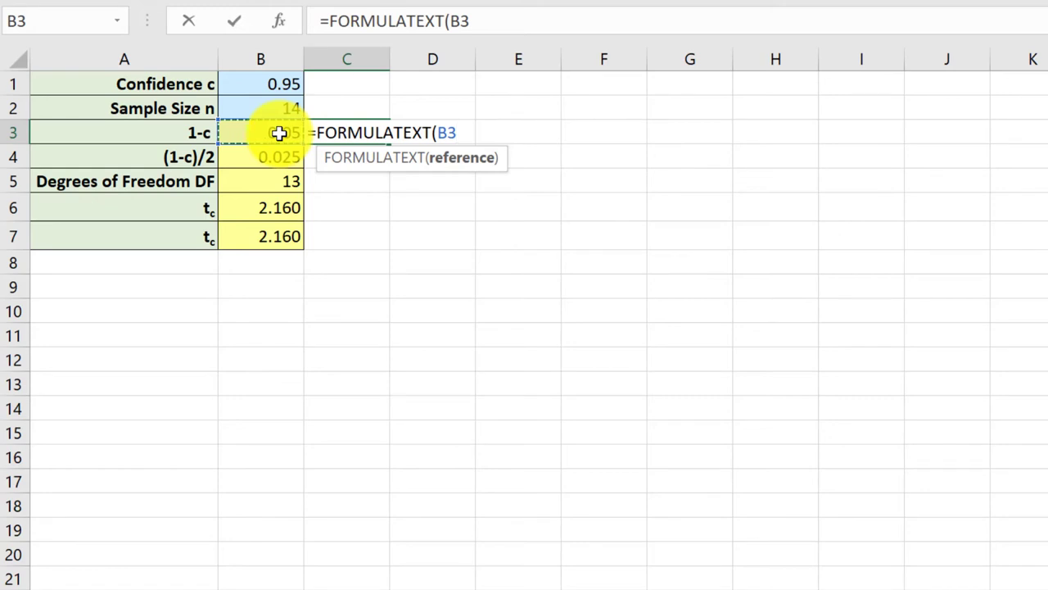
key("Return")
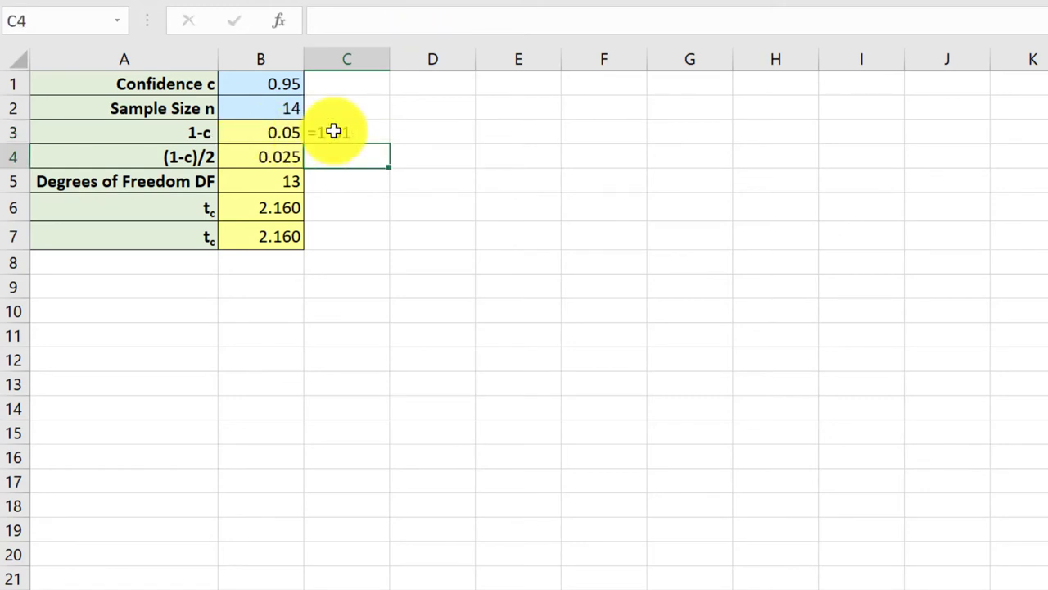
left_click(340, 131)
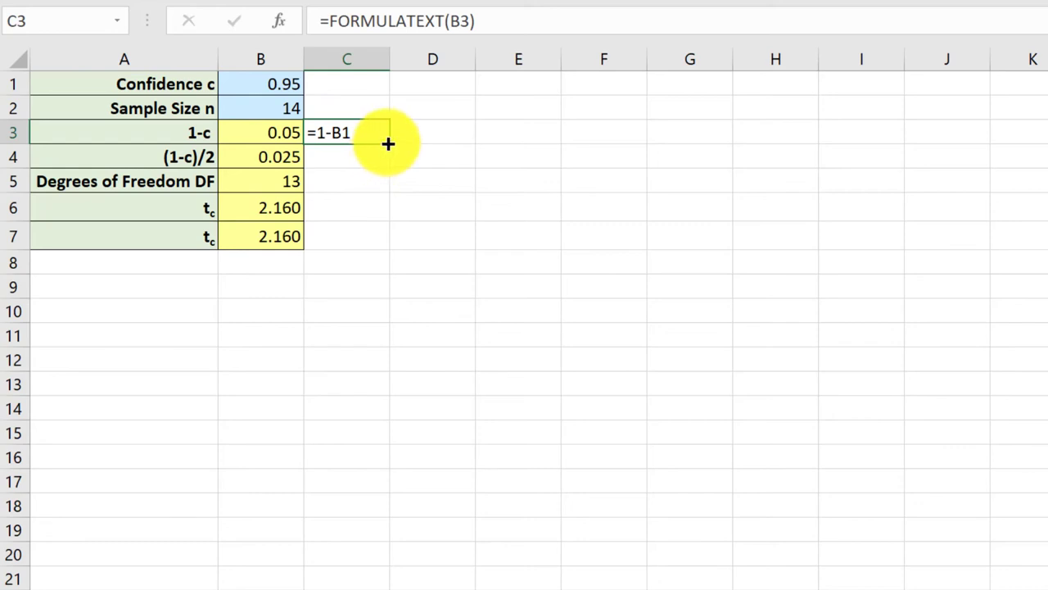
left_click_drag(388, 143, 398, 250)
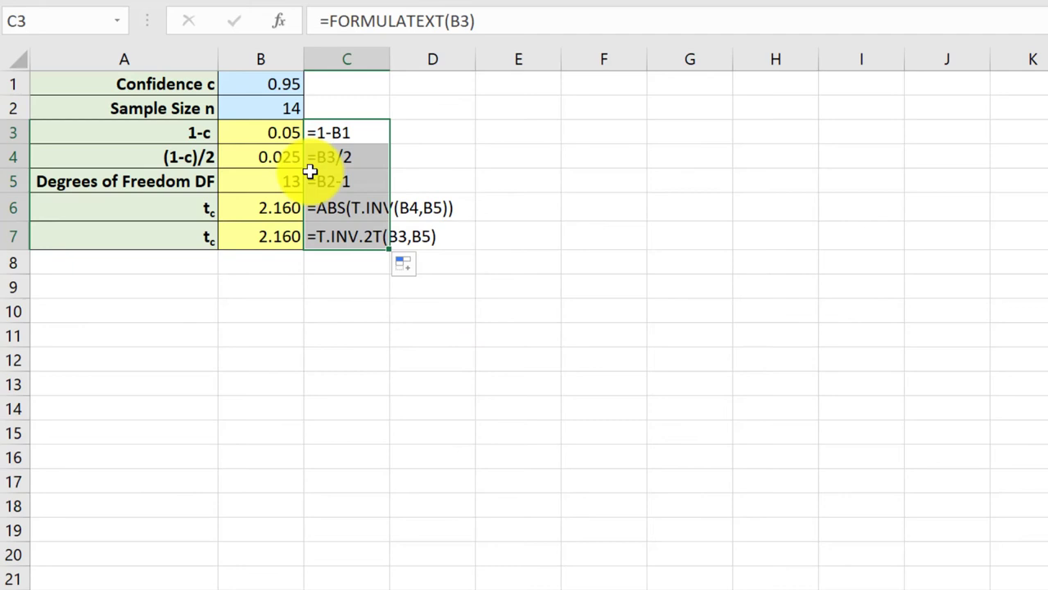
left_click(370, 332)
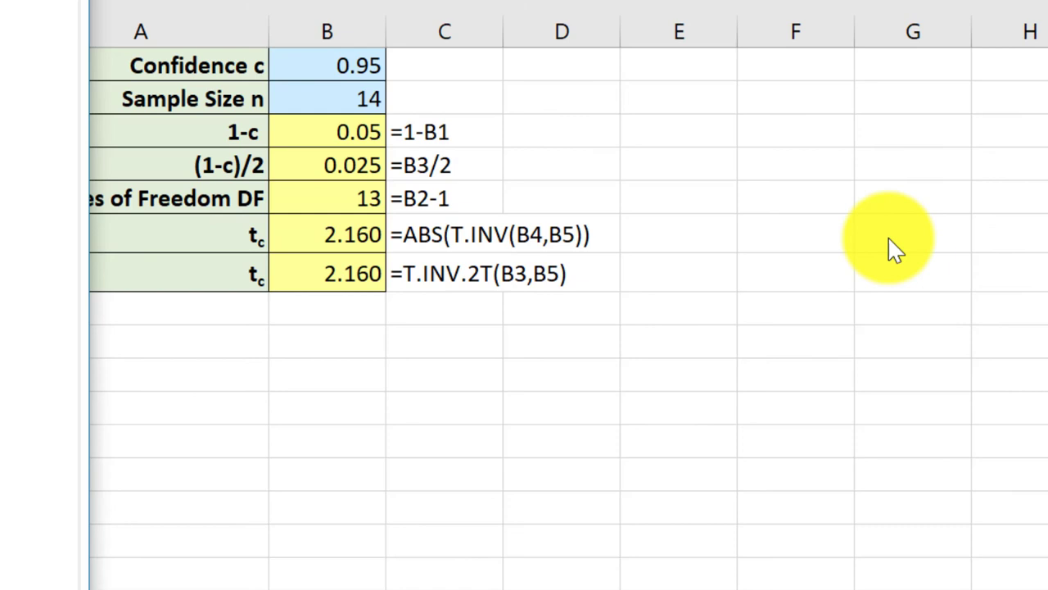
Step: Change the confidence level in B1 to 0.98 and the sample size in B2 to 12
left_click(365, 61)
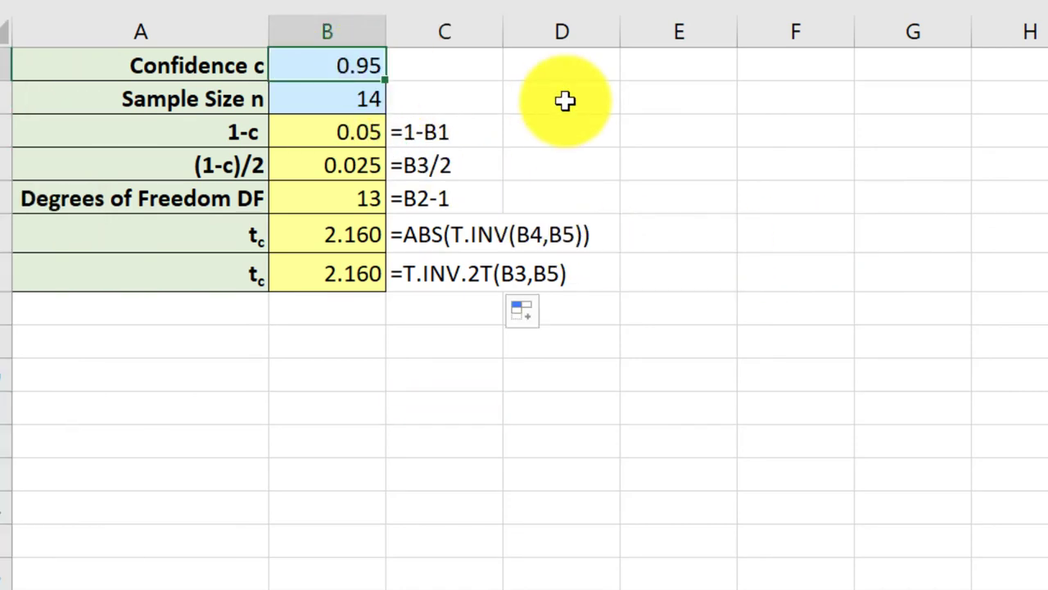
type(".9")
key("Return")
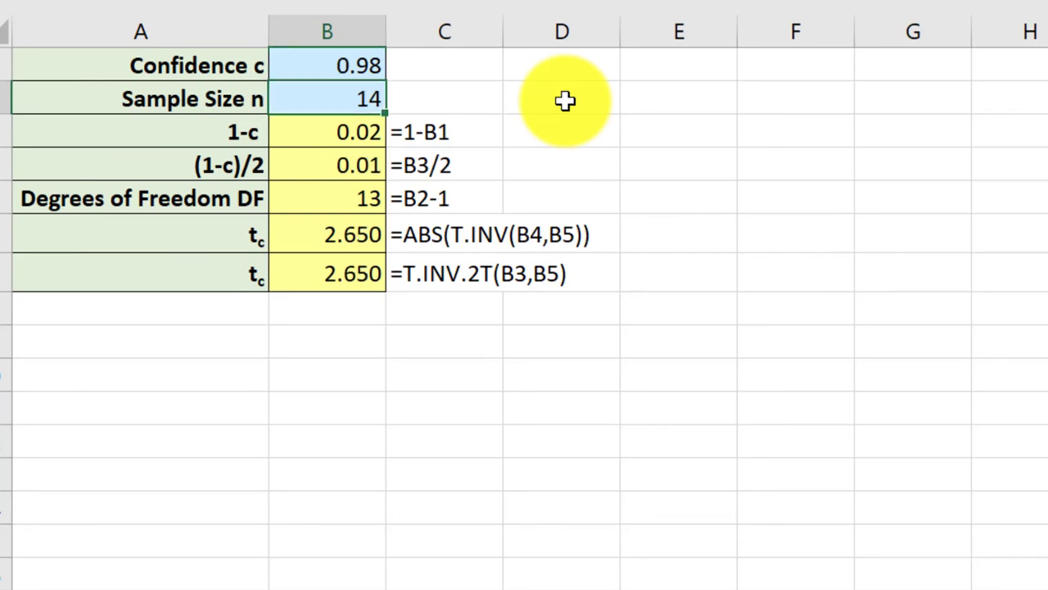
type("12")
key("Return")
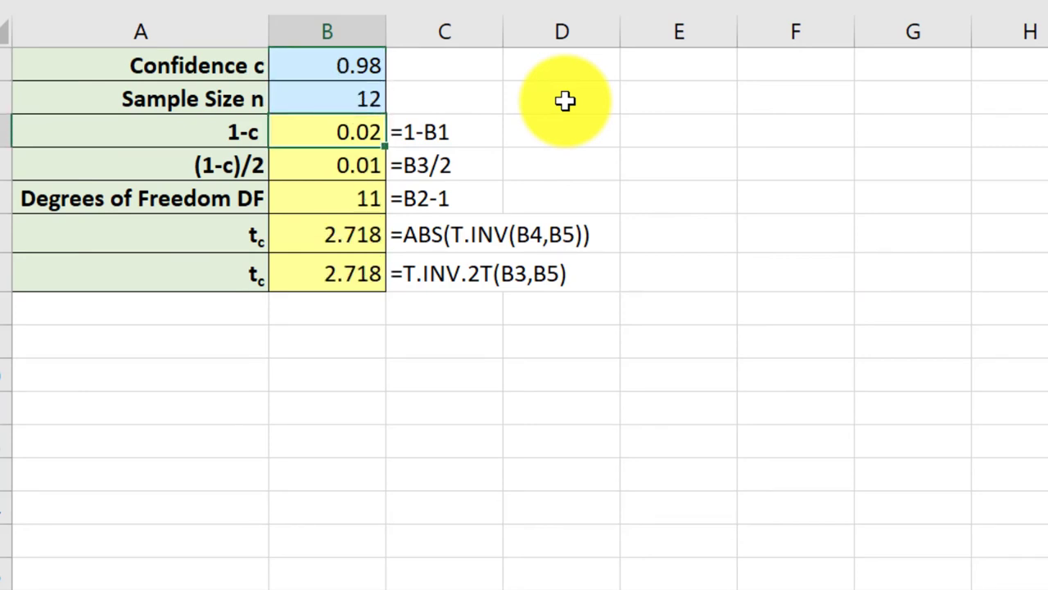